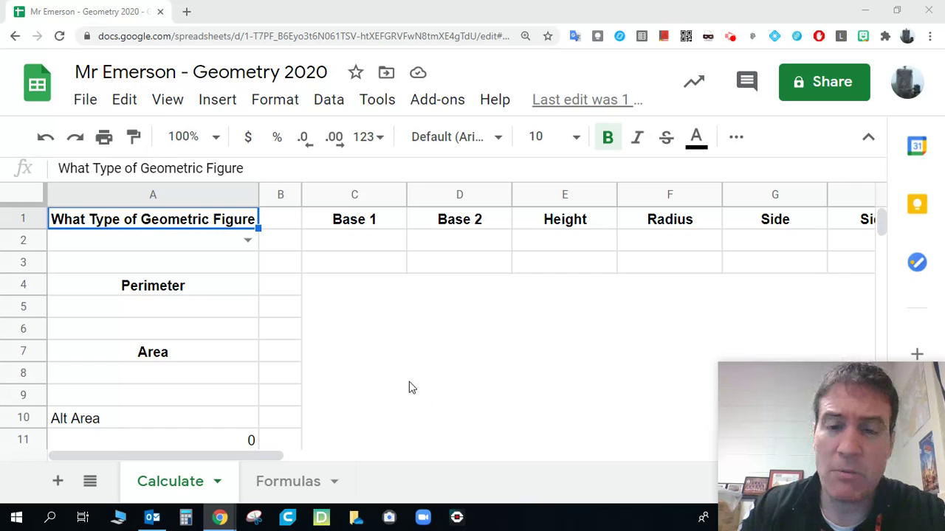
# Step: Focus the browser and switch to the Formulas sheet
pyautogui.click(284, 488)
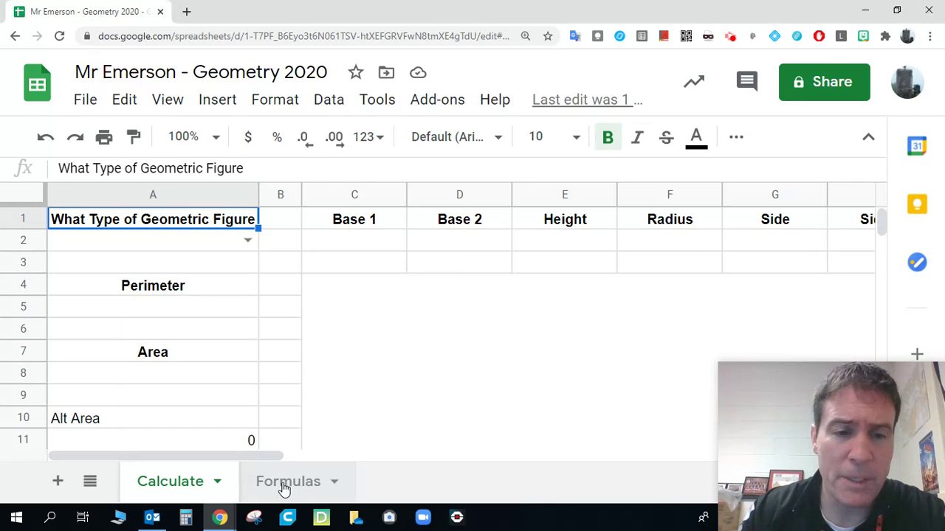
pyautogui.click(284, 489)
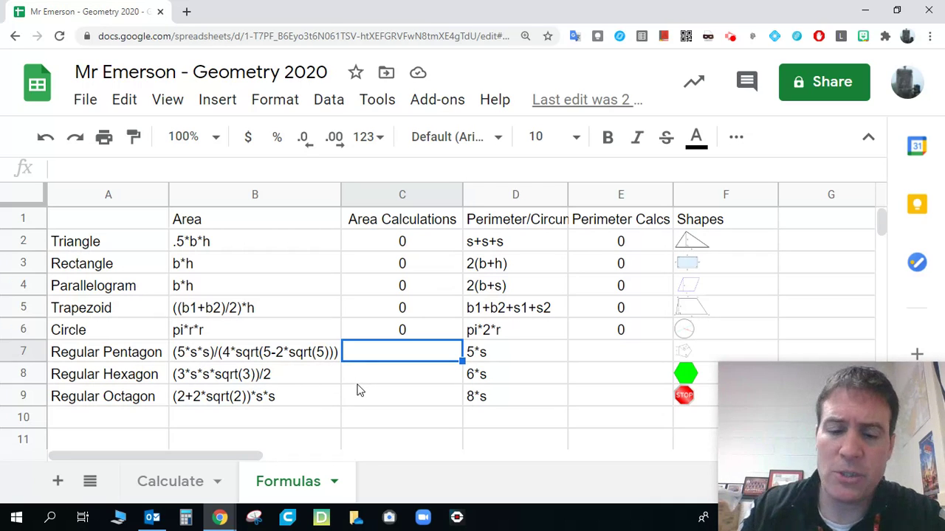
# Step: Start C7's pentagon area formula as =(5*Calculate!G2*Calculate!G2)/ using the Calculate sheet's side cell
pyautogui.write('=')
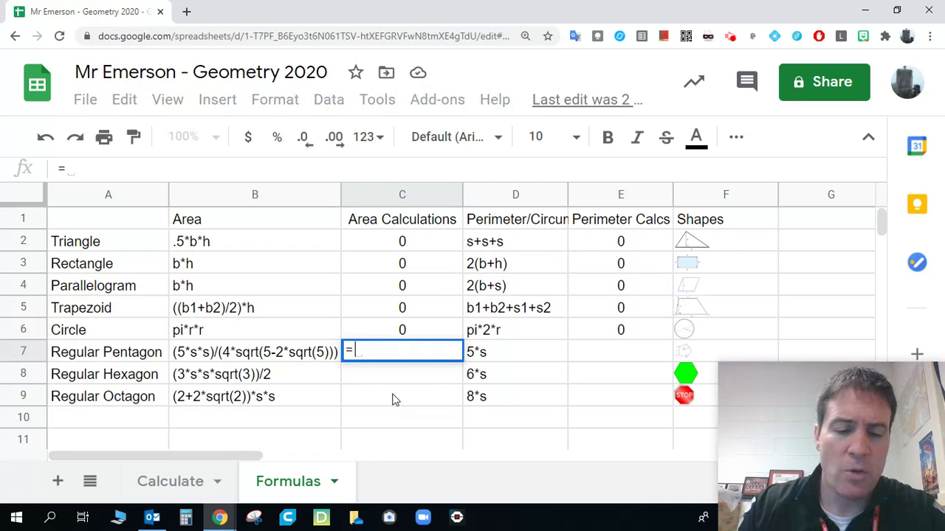
pyautogui.write('(')
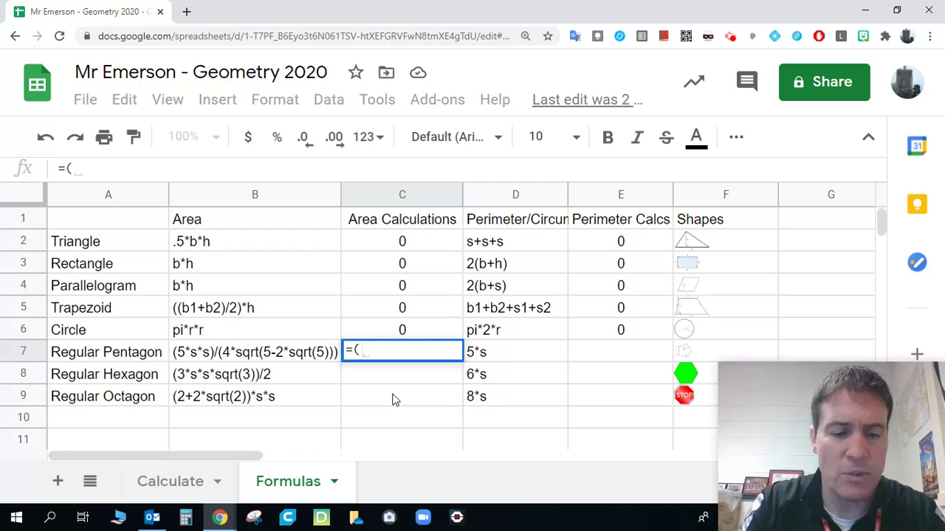
pyautogui.write('5*')
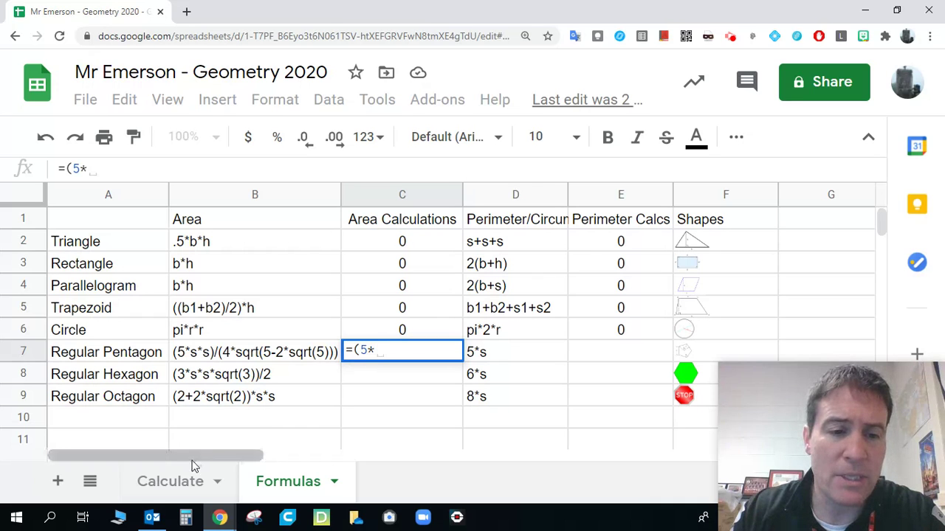
pyautogui.click(176, 485)
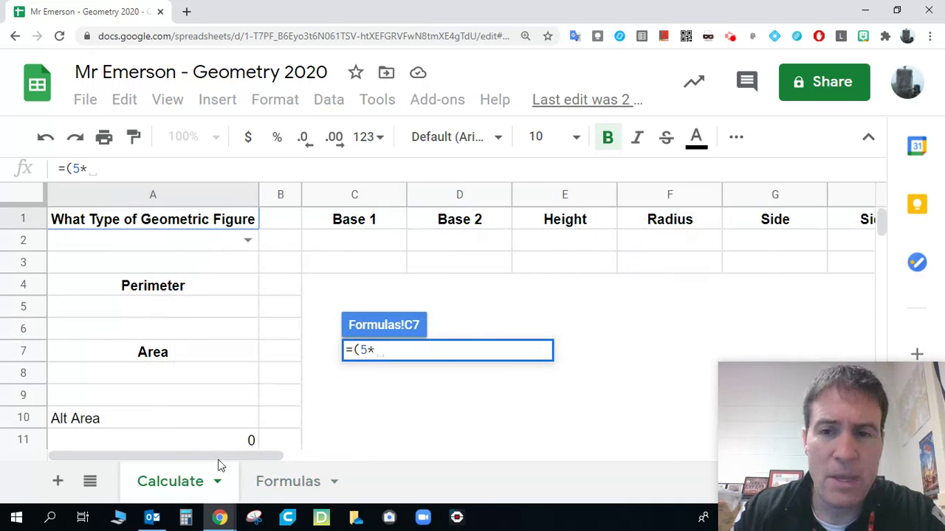
pyautogui.click(777, 250)
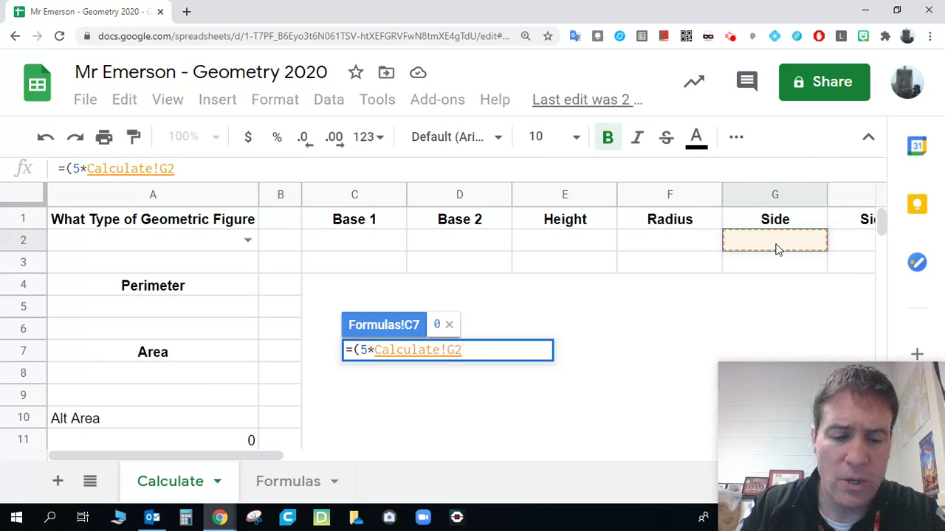
pyautogui.write('^2')
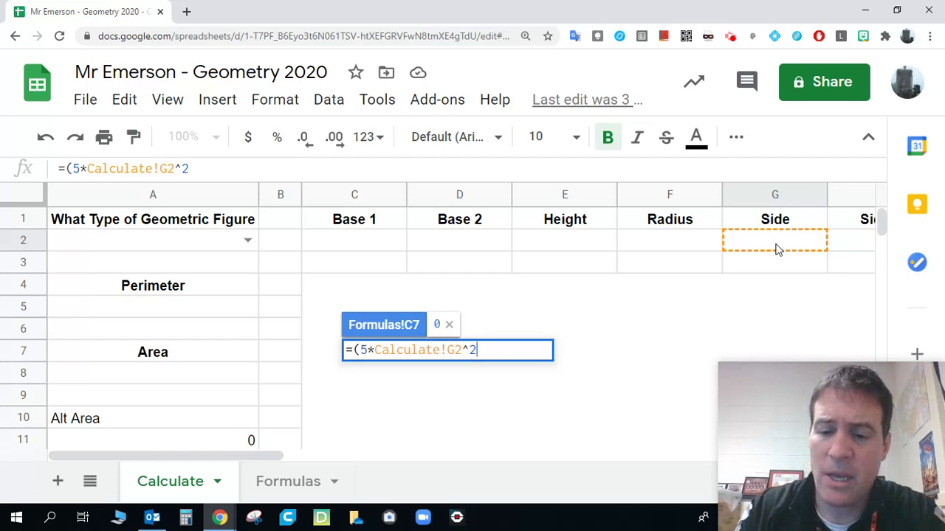
pyautogui.press('BackSpace')
pyautogui.press('BackSpace')
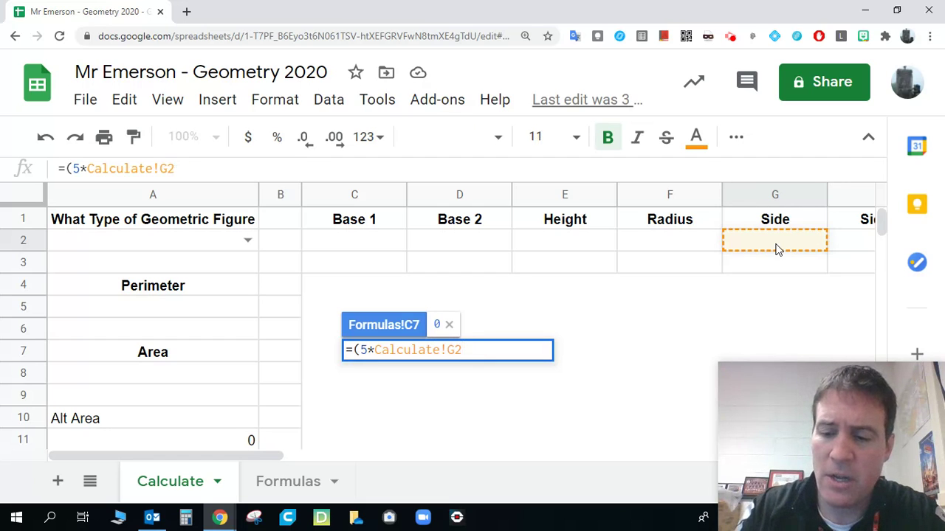
pyautogui.write('*')
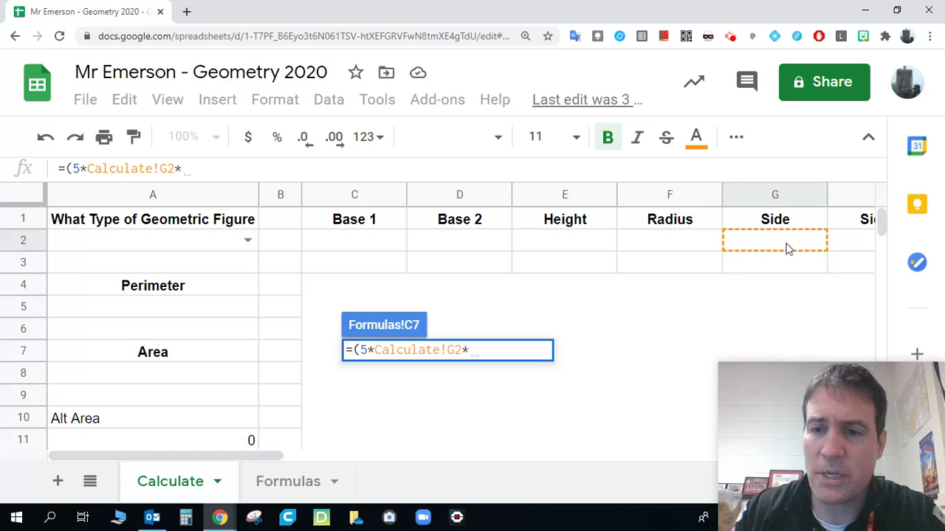
pyautogui.click(786, 248)
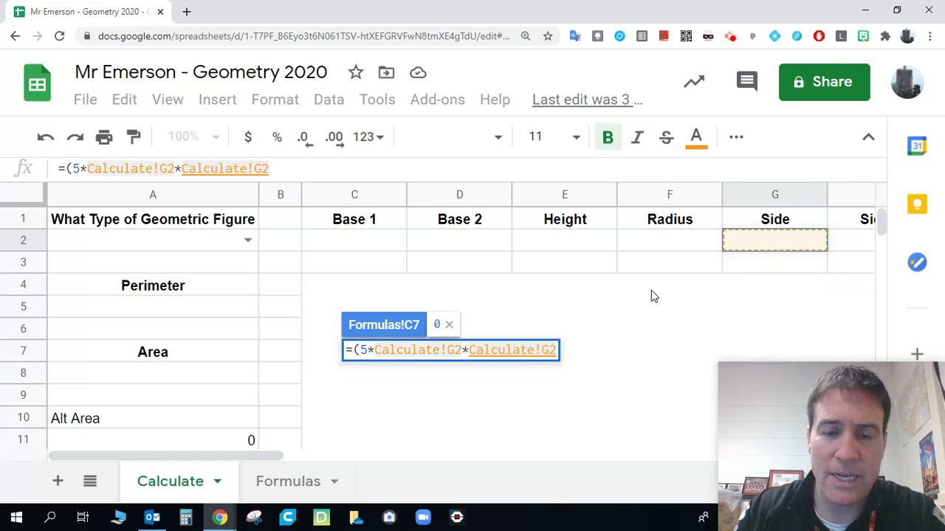
pyautogui.write(')')
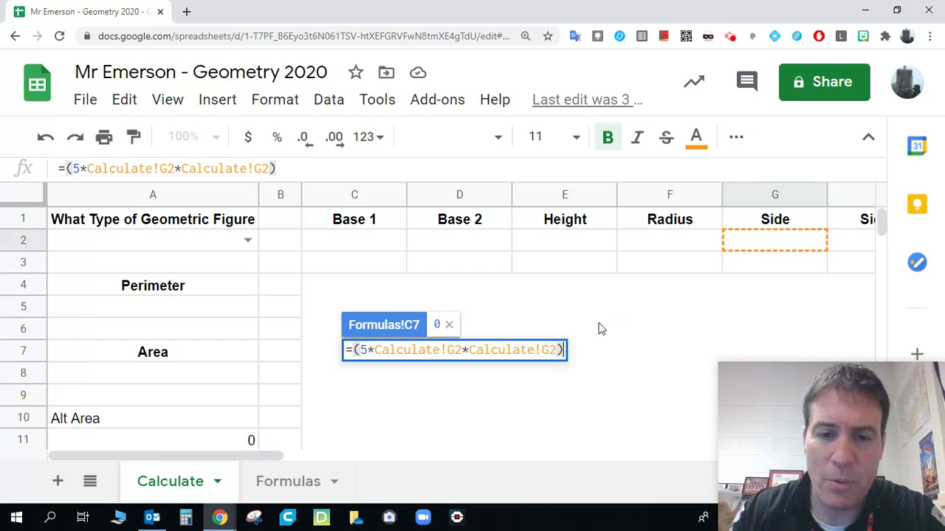
pyautogui.write('/')
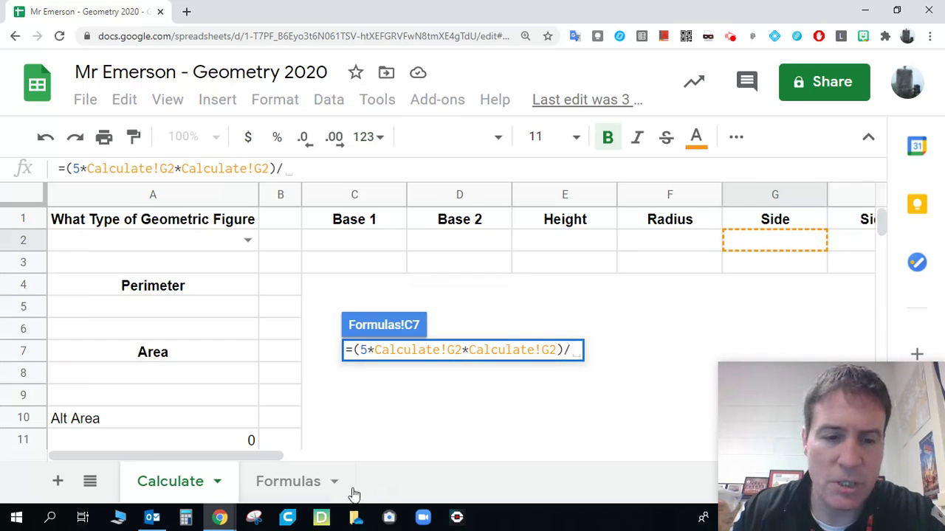
# Step: Finish C7 as =(5*Calculate!G2*Calculate!G2)/(4*sqrt(5-2*sqrt(5))) and commit it
pyautogui.click(287, 483)
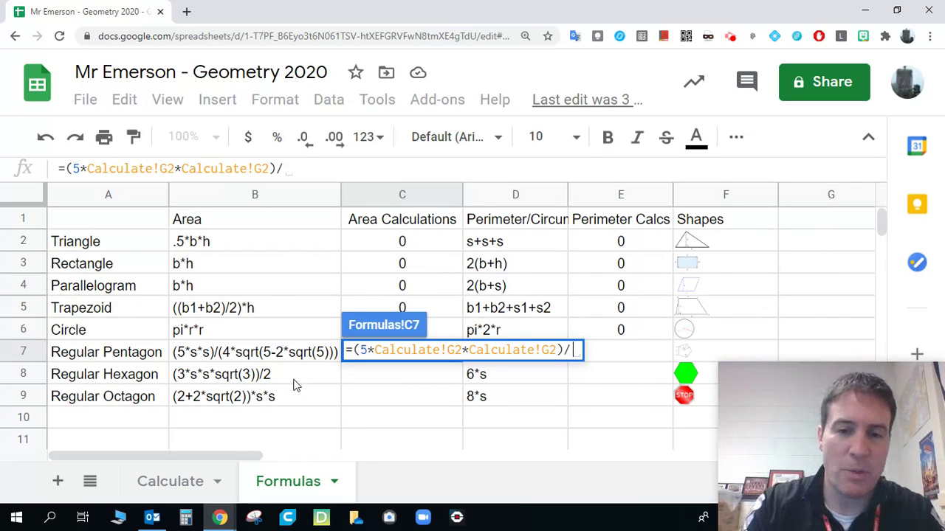
pyautogui.write('(')
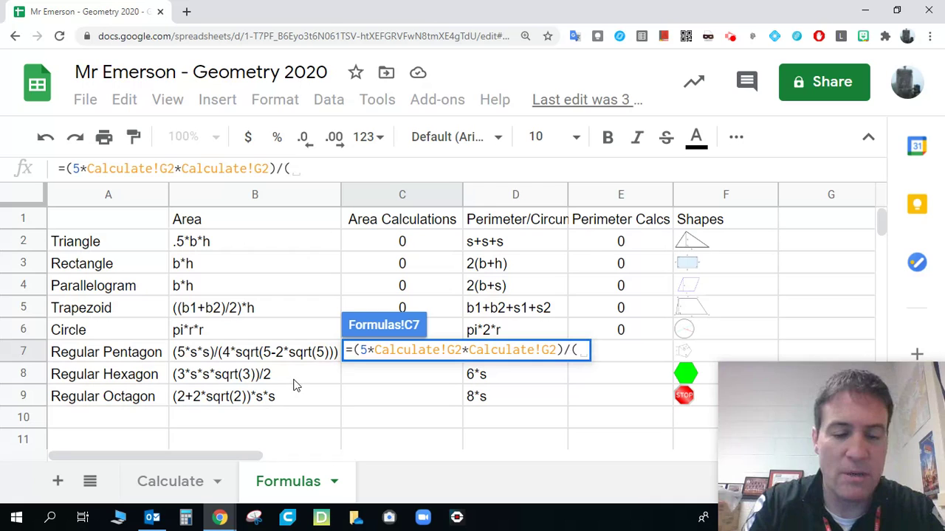
pyautogui.write('4*')
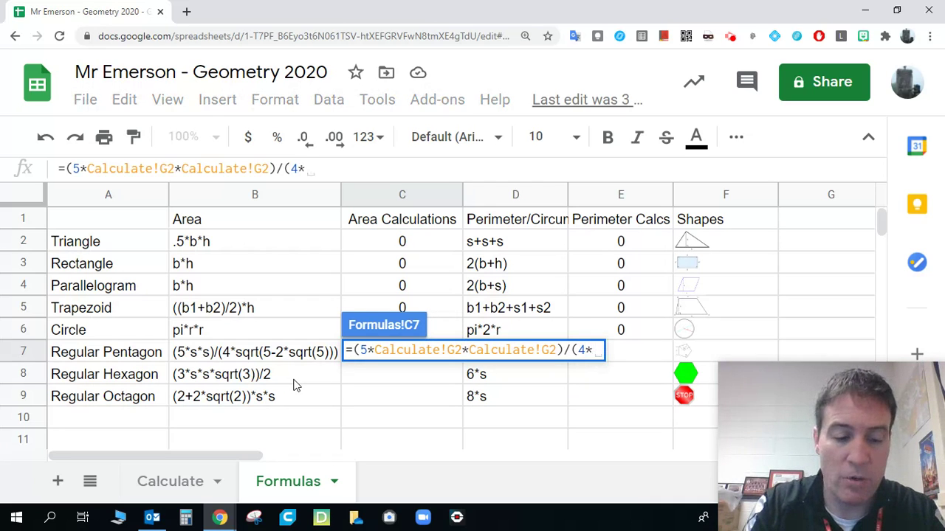
pyautogui.write('sqrt')
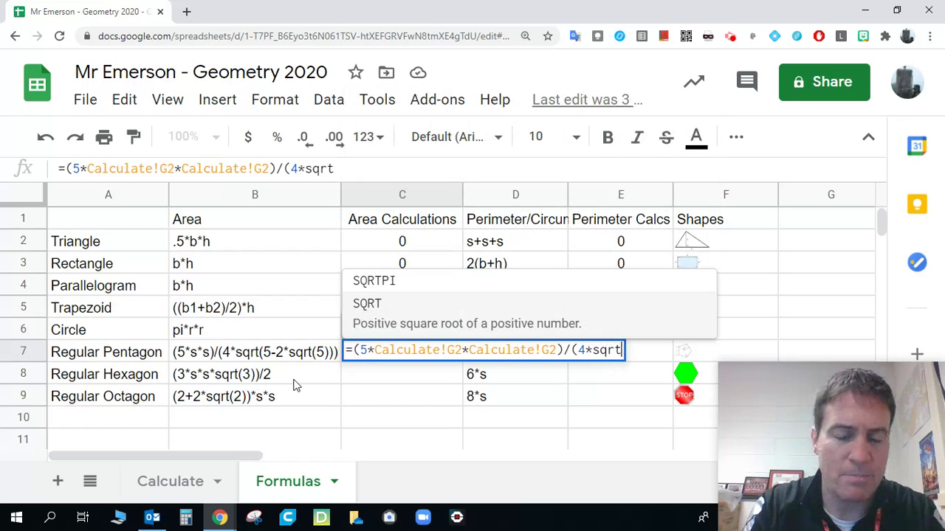
pyautogui.write('(')
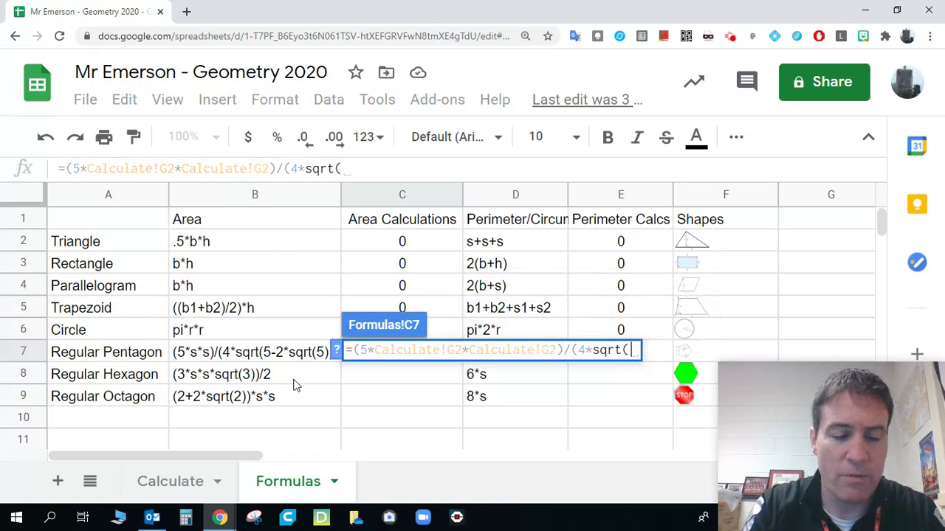
pyautogui.write('5-')
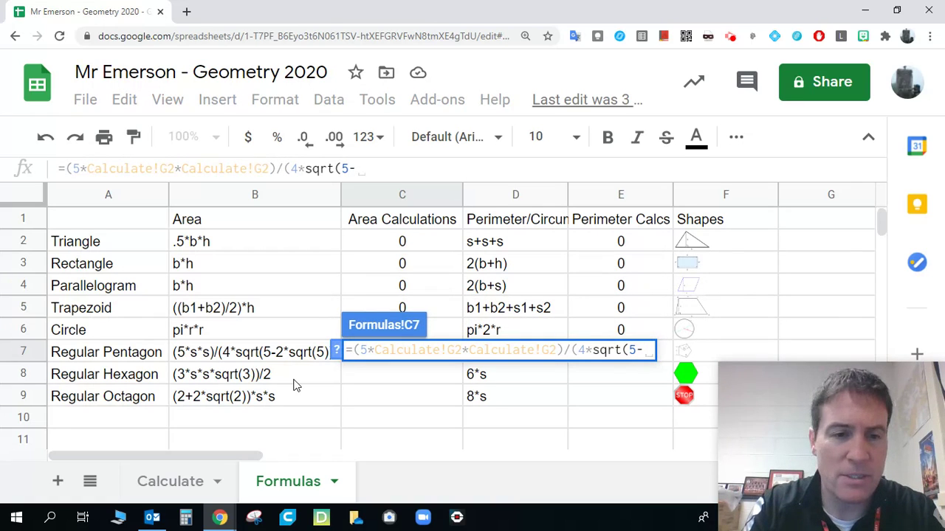
pyautogui.write('2')
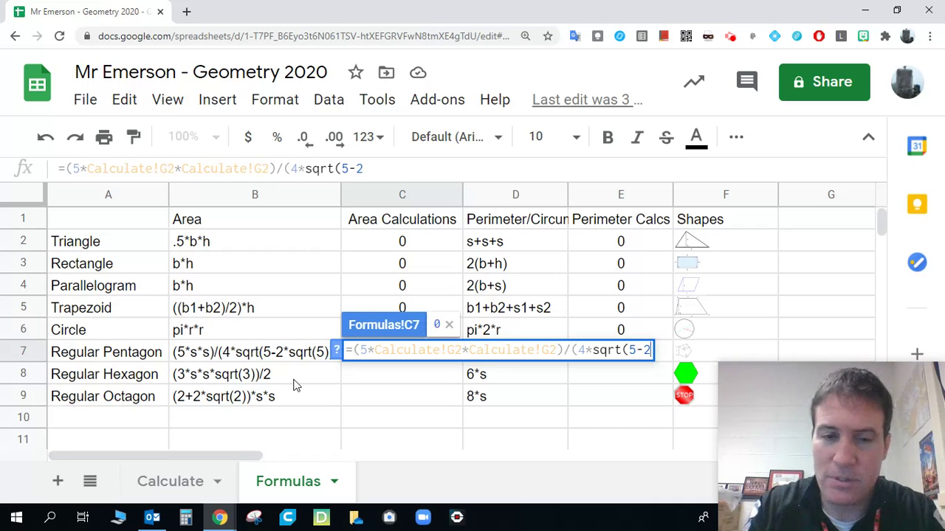
pyautogui.write('*sq')
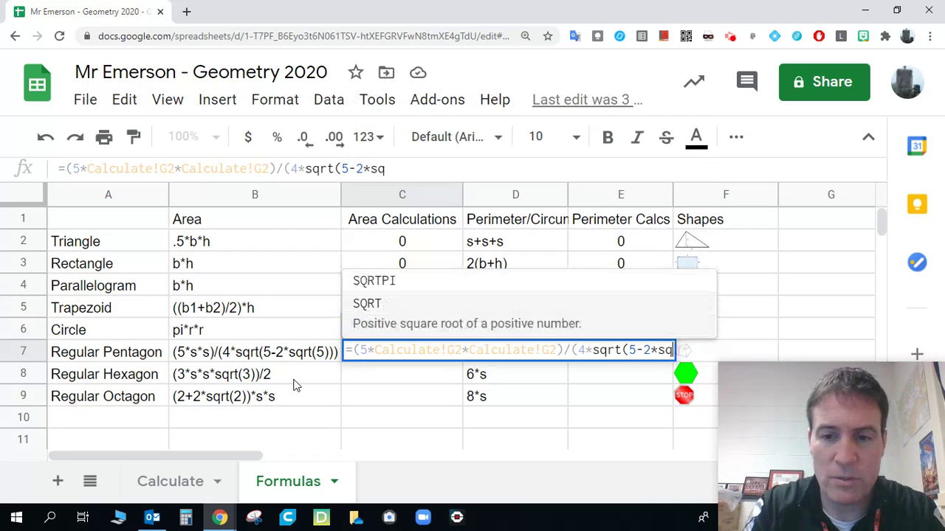
pyautogui.write('rt(')
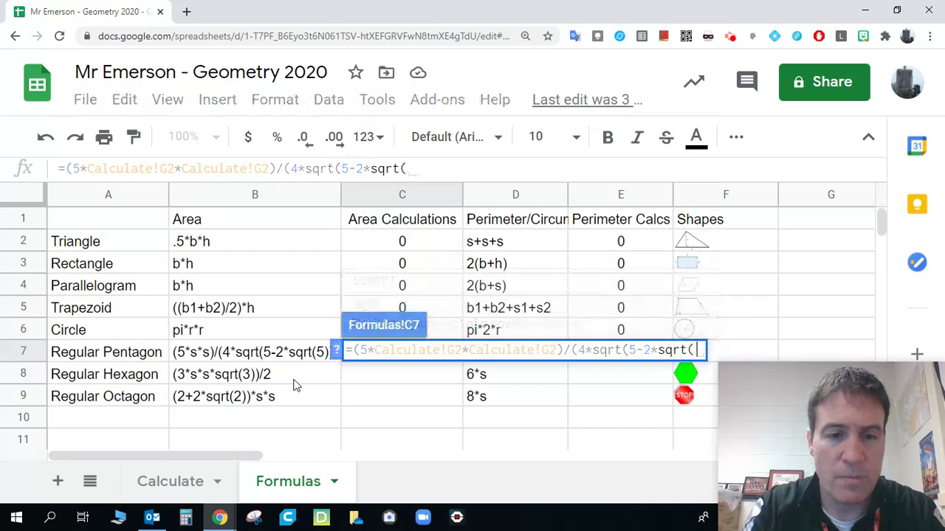
pyautogui.write('5)')
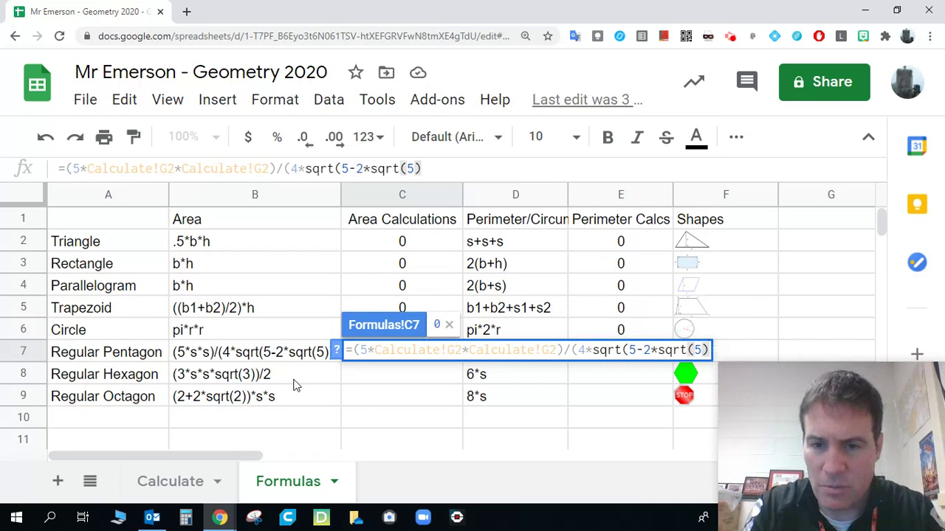
pyautogui.write(')')
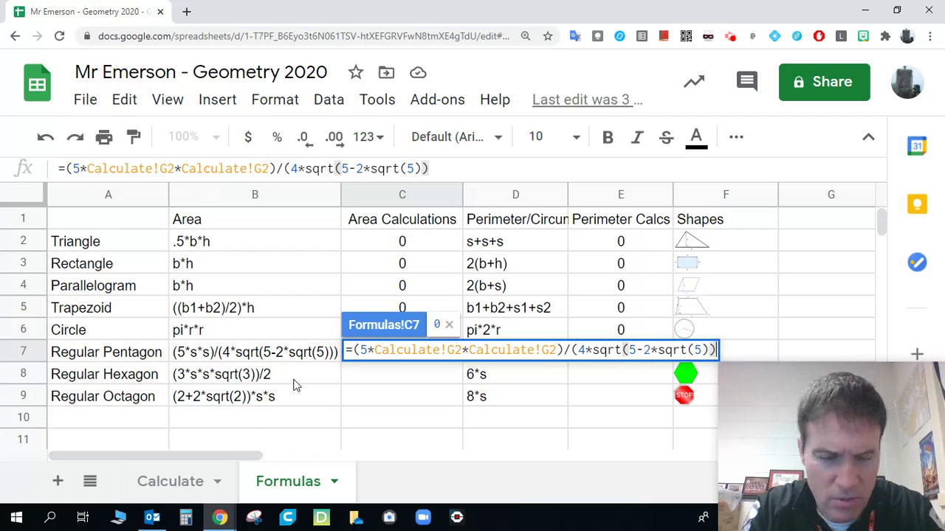
pyautogui.write(')')
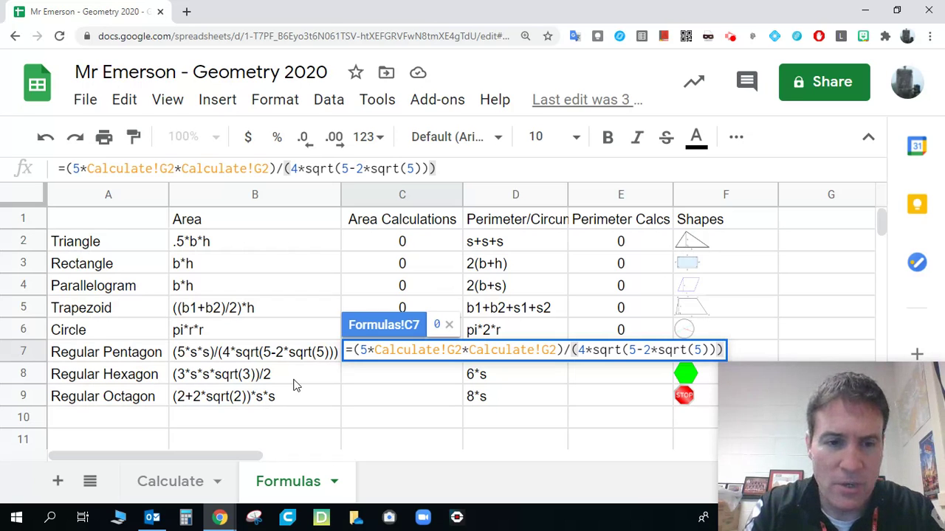
pyautogui.press('Return')
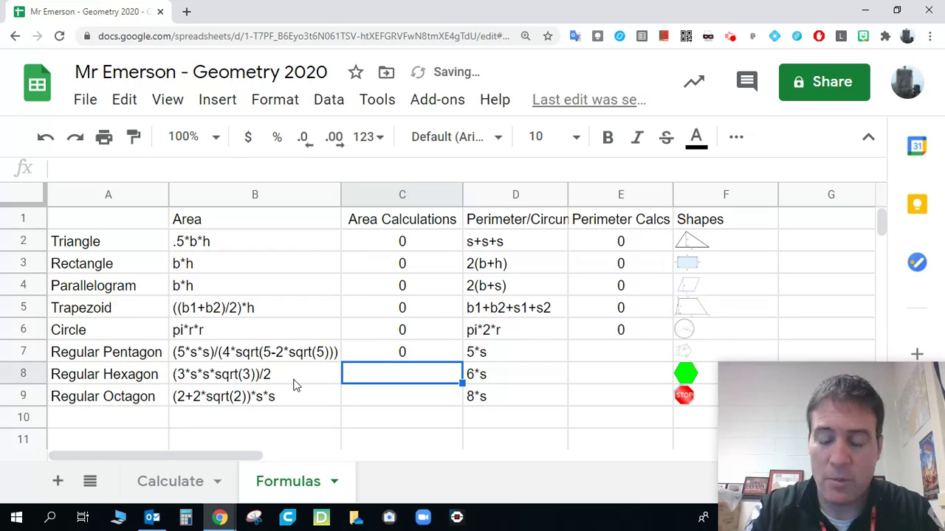
pyautogui.click(453, 353)
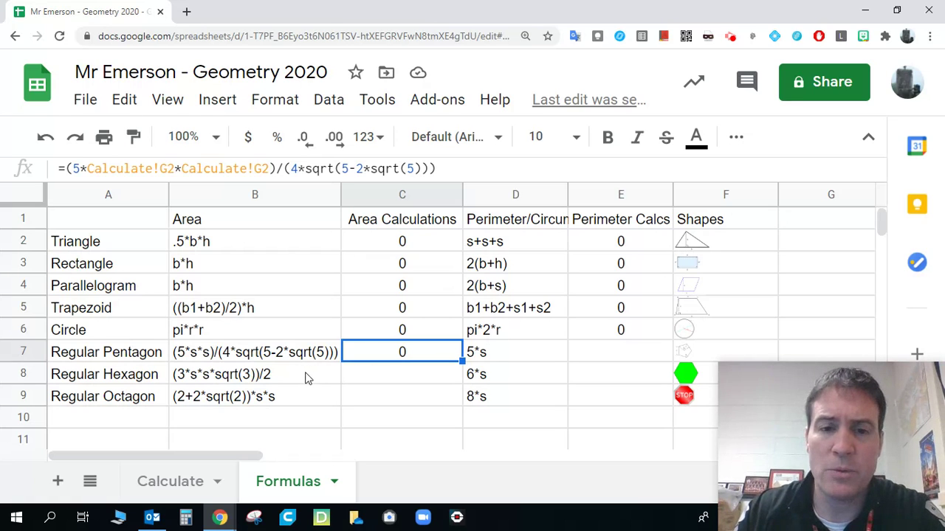
pyautogui.click(588, 357)
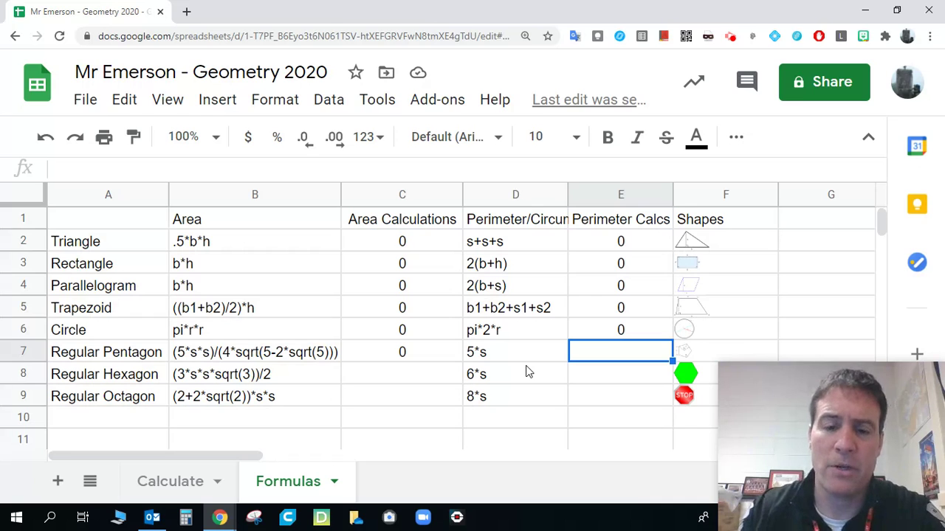
# Step: Attempt a 5* formula in E7 referencing the Calculate sheet's side cell G2
pyautogui.write('5*')
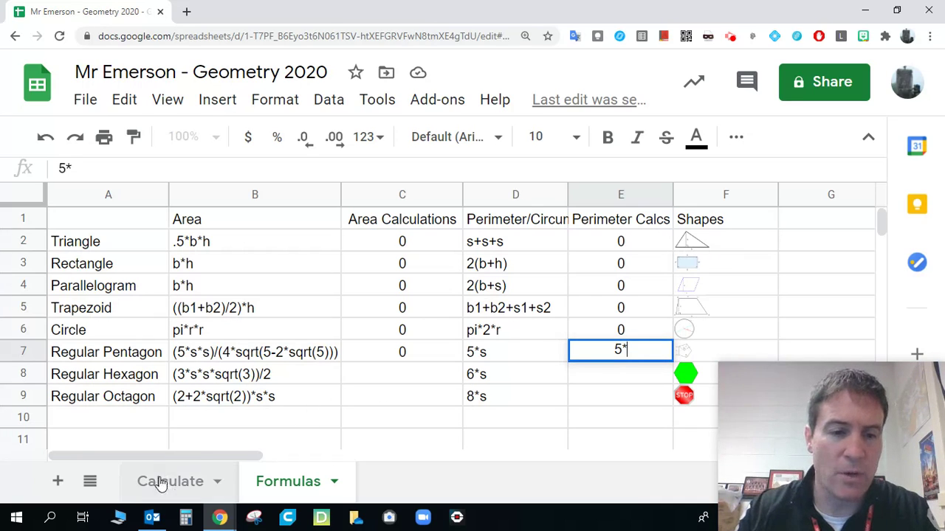
pyautogui.click(183, 478)
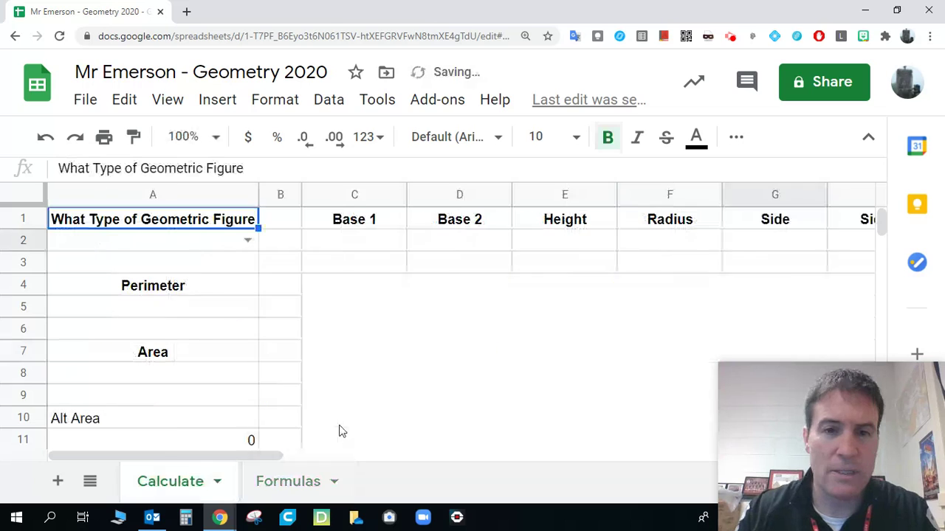
pyautogui.click(772, 247)
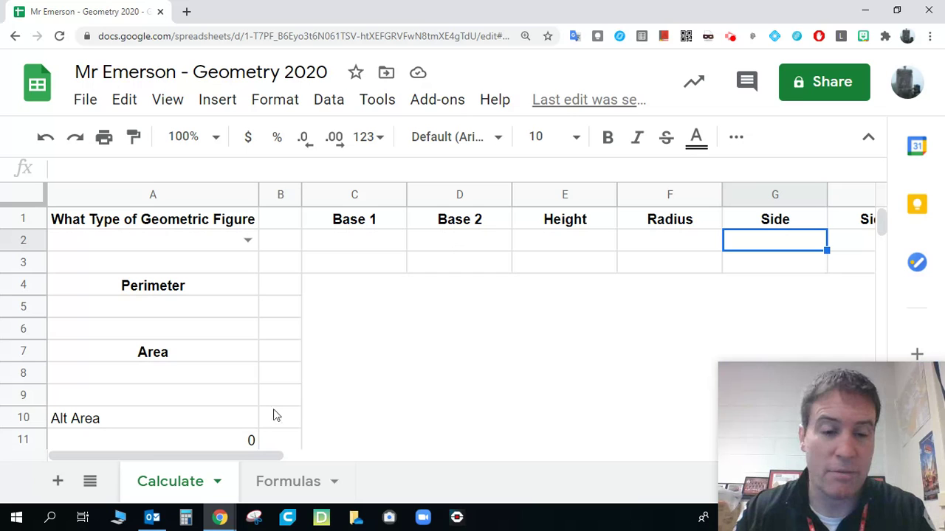
pyautogui.click(281, 486)
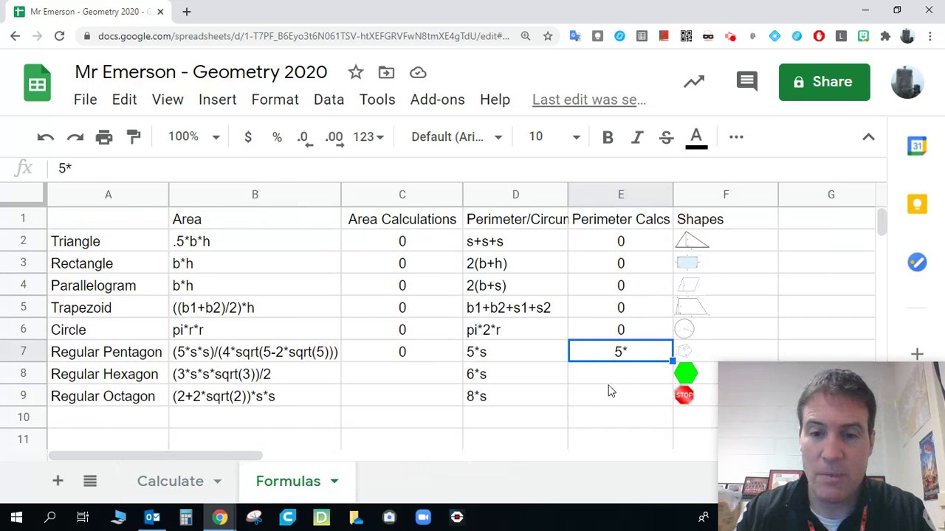
# Step: Replace E7's entry with =5*Calculate!G2 and commit it
pyautogui.moveTo(138, 173); pyautogui.dragTo(15, 165)
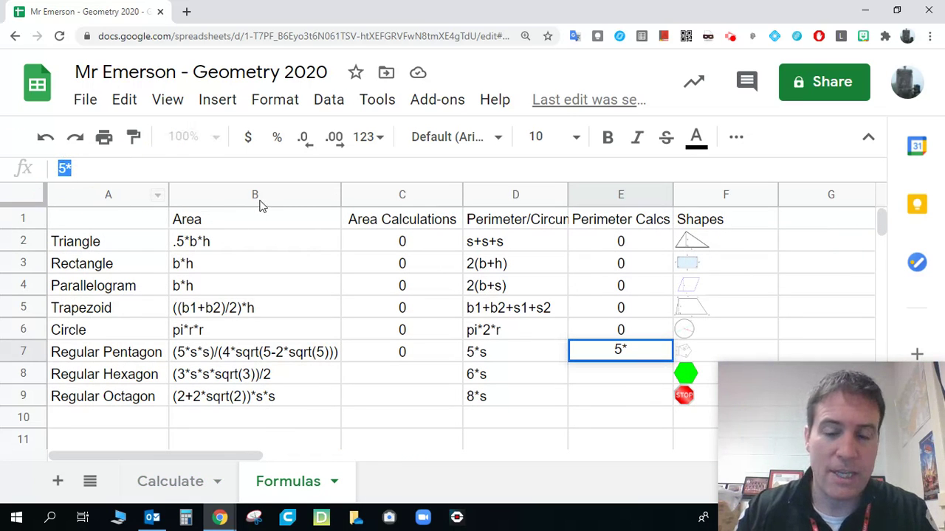
pyautogui.write('=')
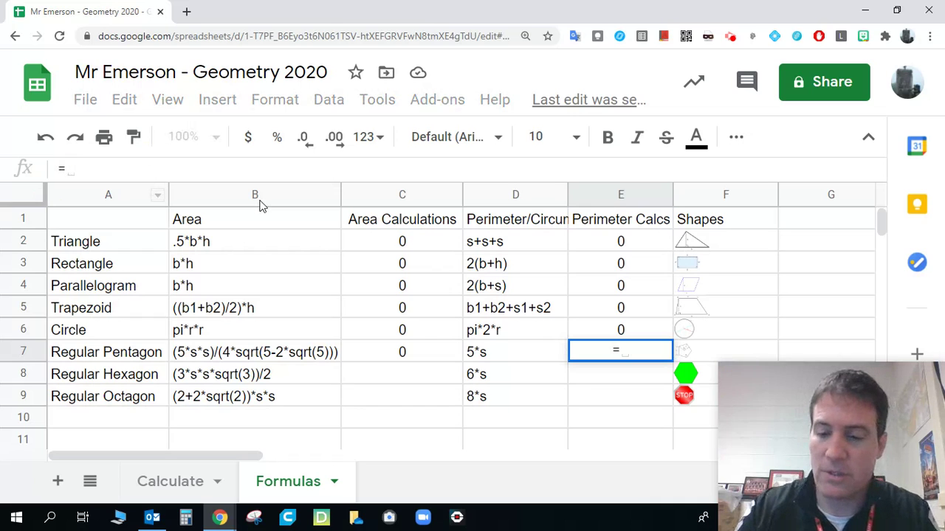
pyautogui.write('5*')
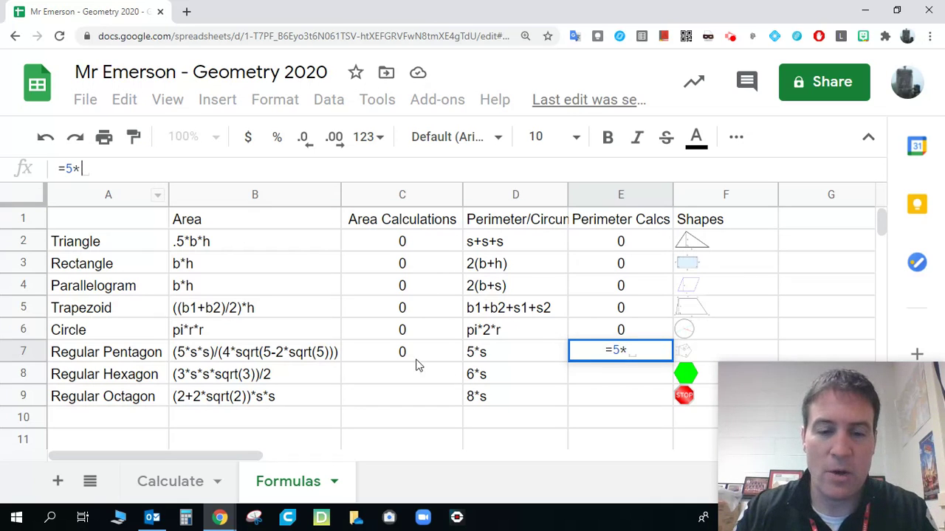
pyautogui.click(176, 480)
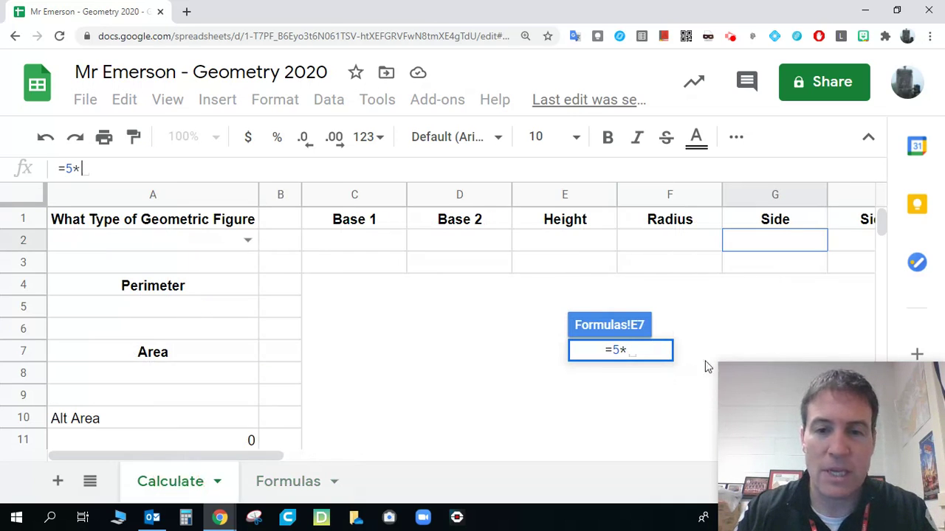
pyautogui.click(757, 249)
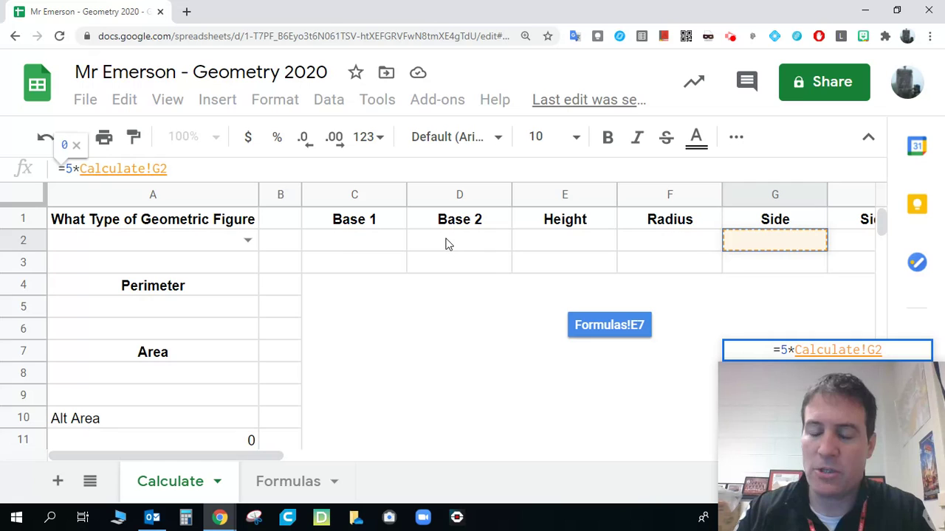
pyautogui.press('Return')
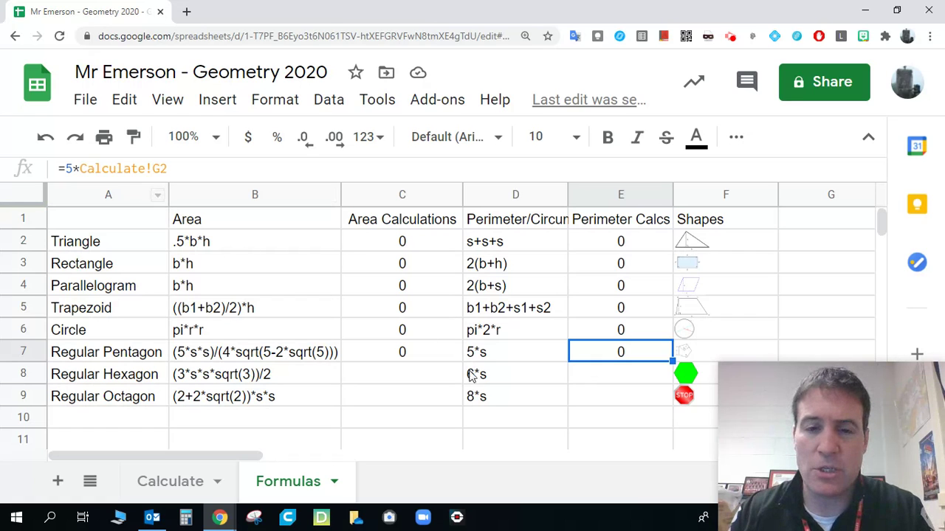
# Step: Make E7's reference absolute so it reads =5*Calculate!$G$2
pyautogui.click(163, 169)
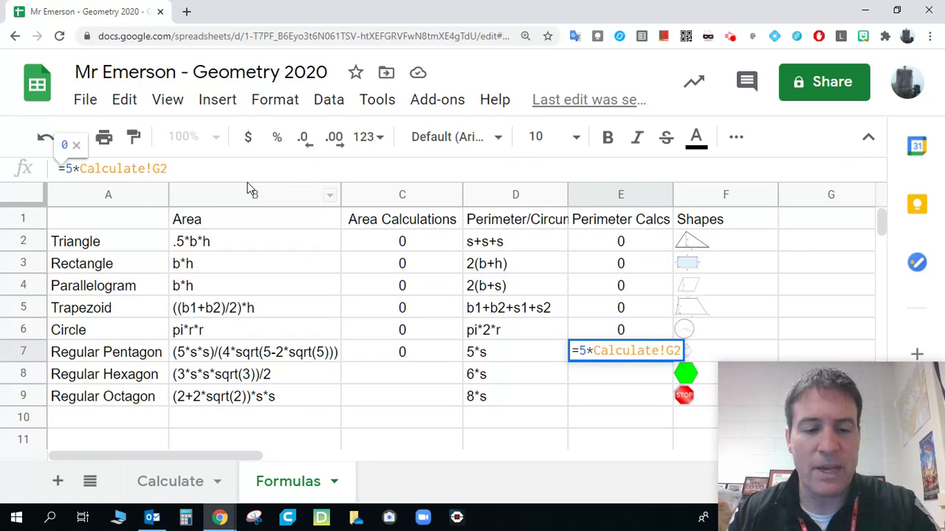
pyautogui.press('F4')
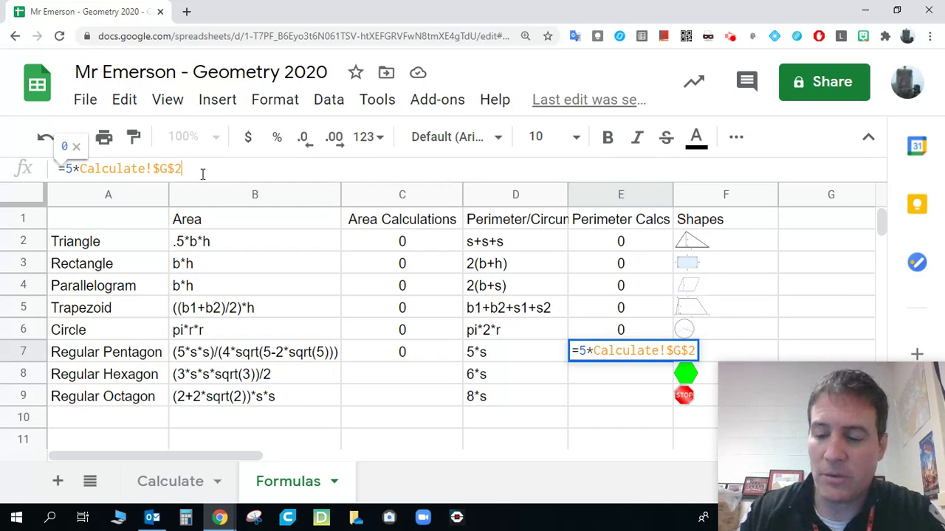
pyautogui.press('Return')
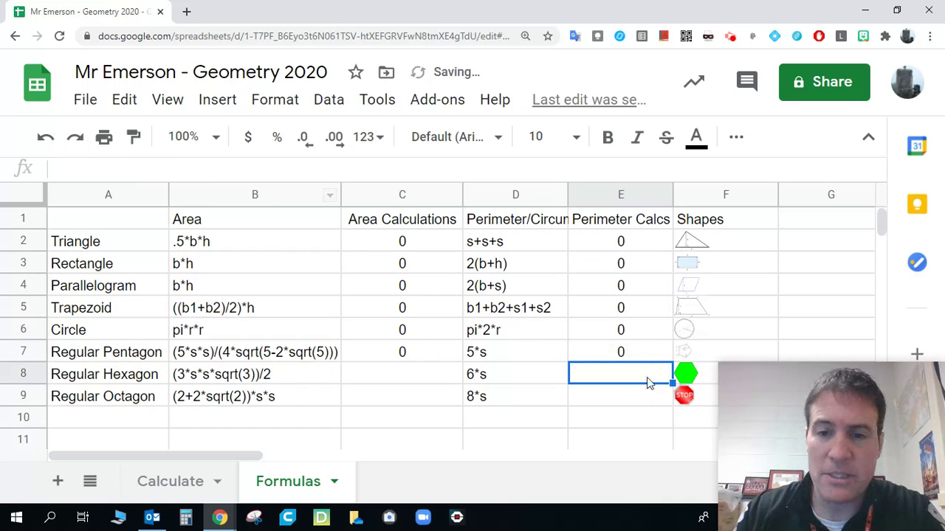
# Step: Fill E7's formula down to E9 and set E8's hexagon multiplier to 6
pyautogui.click(642, 352)
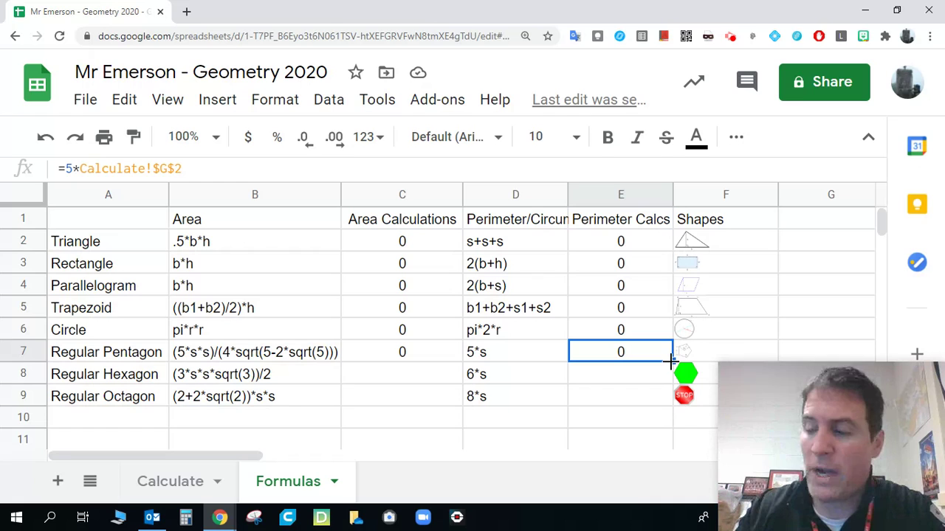
pyautogui.moveTo(672, 359); pyautogui.dragTo(632, 400)
pyautogui.click(626, 379)
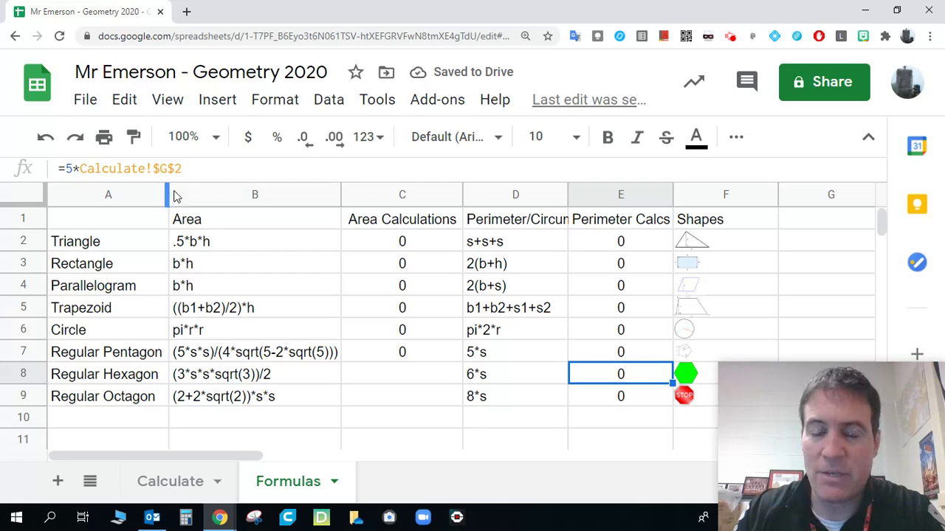
pyautogui.doubleClick(68, 169)
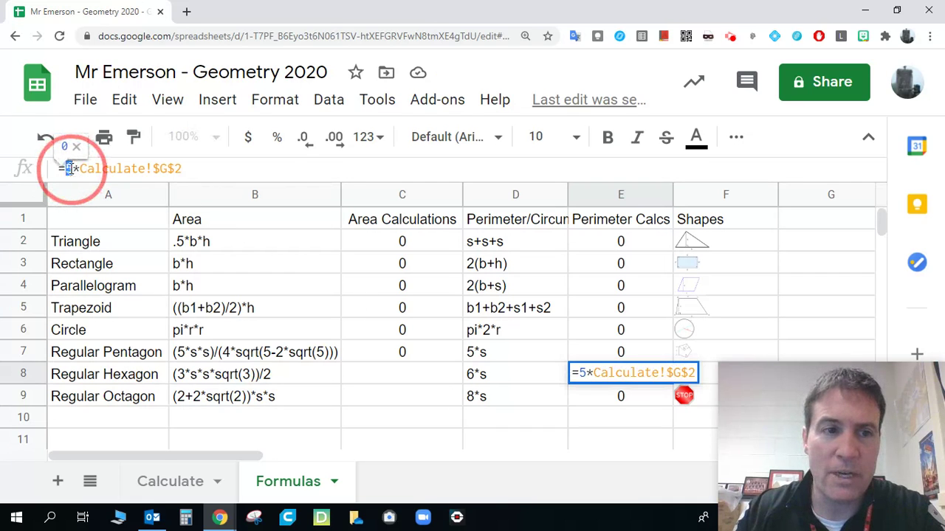
pyautogui.write('5')
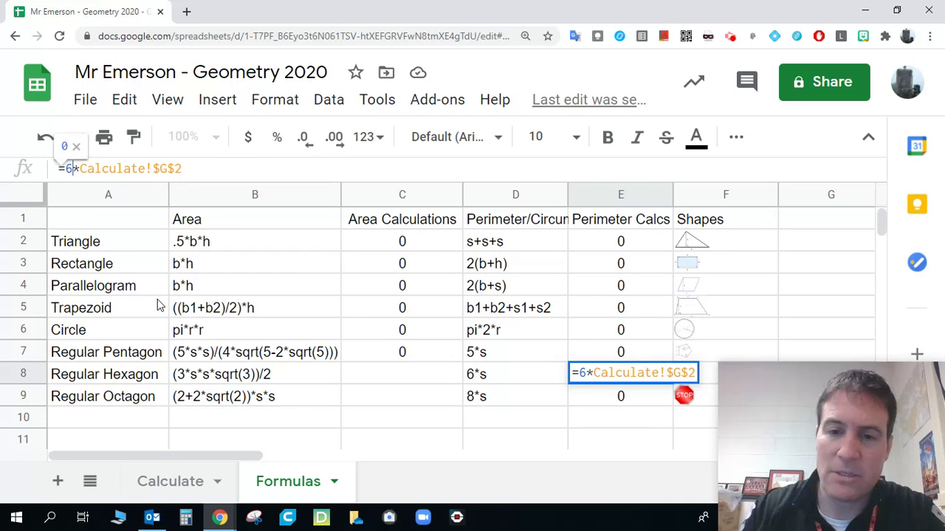
pyautogui.press('Return')
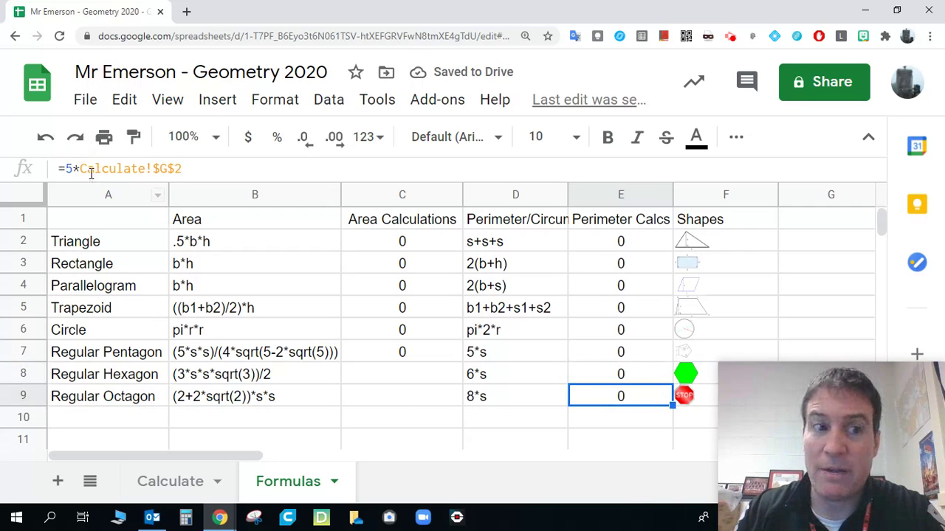
# Step: Set E9's octagon perimeter multiplier to 8
pyautogui.doubleClick(69, 169)
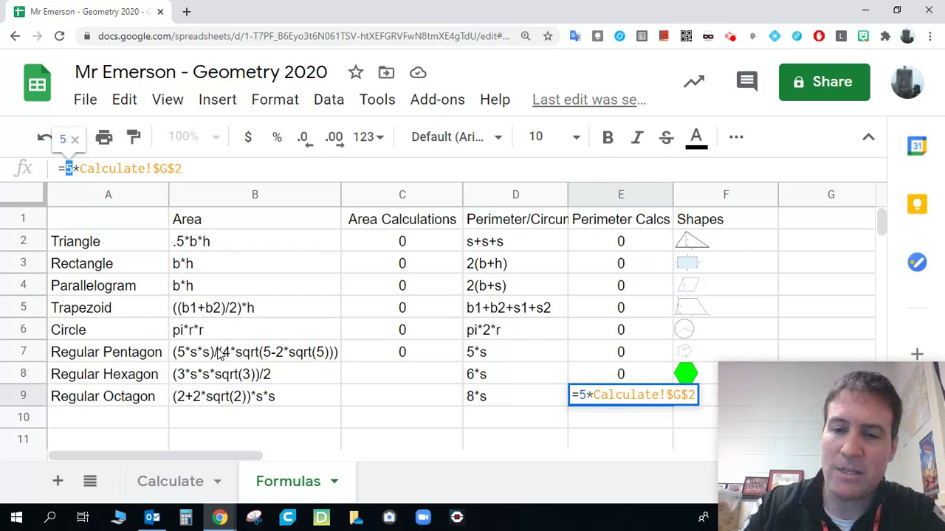
pyautogui.write('8')
pyautogui.press('Return')
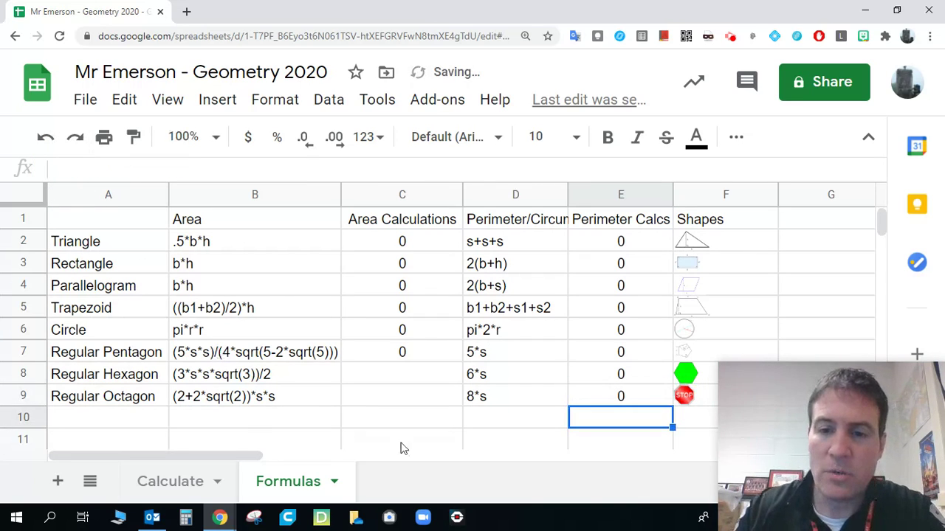
pyautogui.click(648, 349)
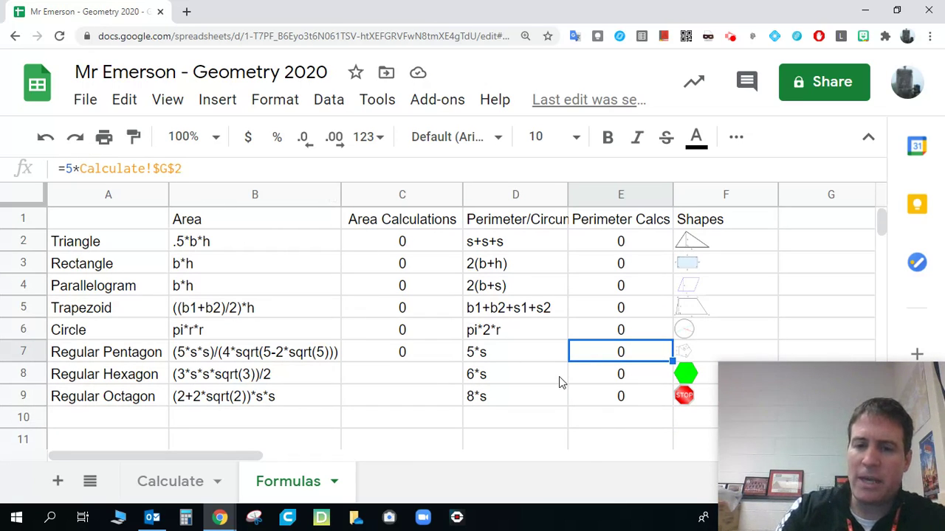
pyautogui.press('Down')
pyautogui.press('Down')
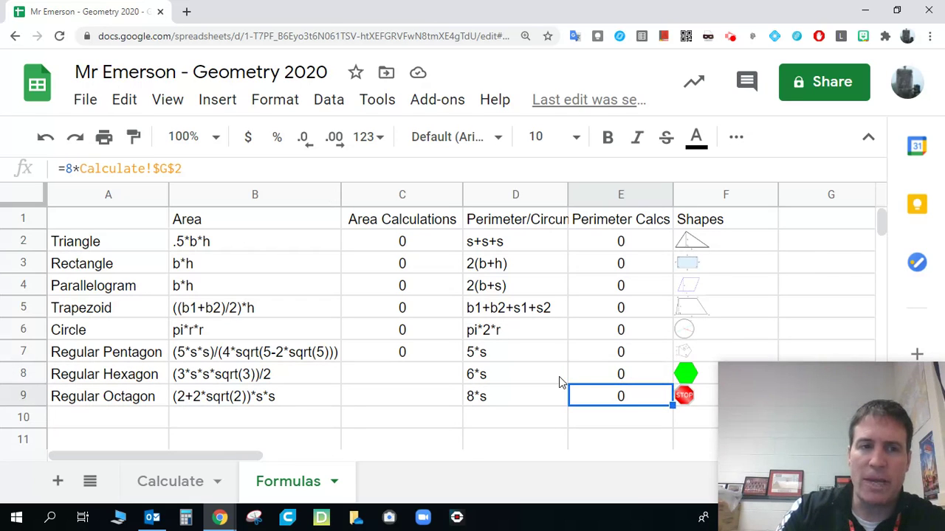
pyautogui.press('Up')
pyautogui.press('Up')
pyautogui.press('Down')
pyautogui.press('Down')
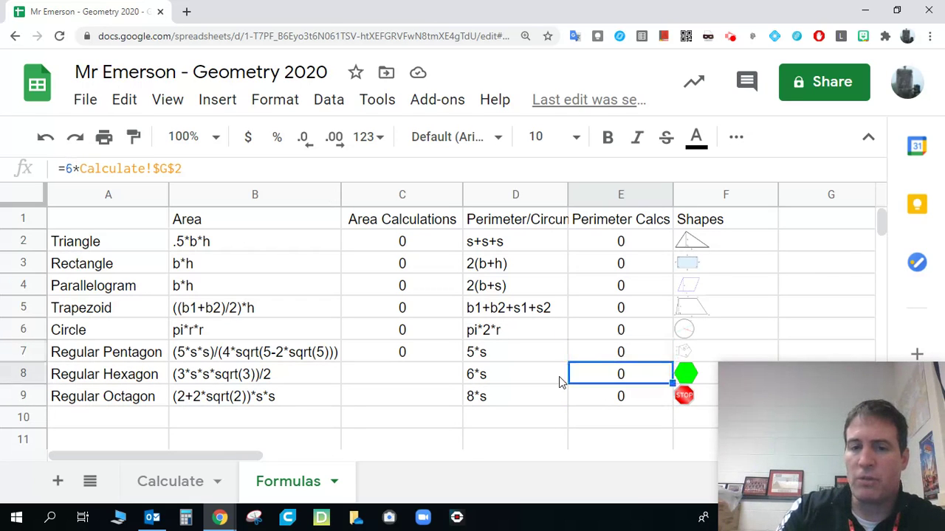
pyautogui.click(436, 374)
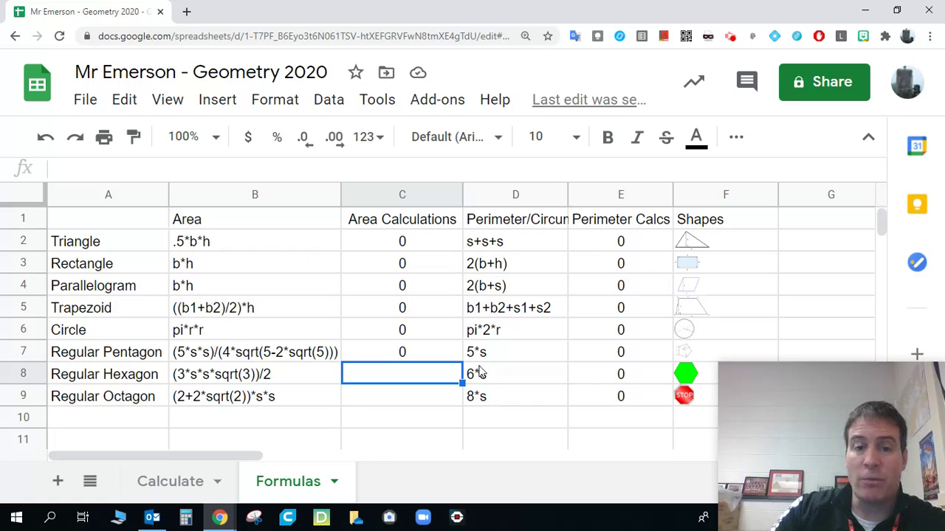
pyautogui.click(430, 354)
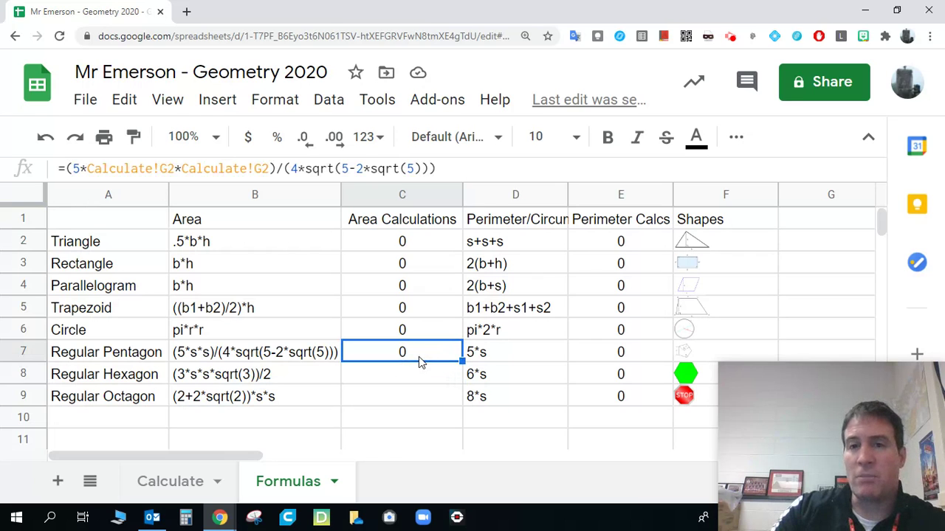
pyautogui.moveTo(452, 168); pyautogui.dragTo(46, 170)
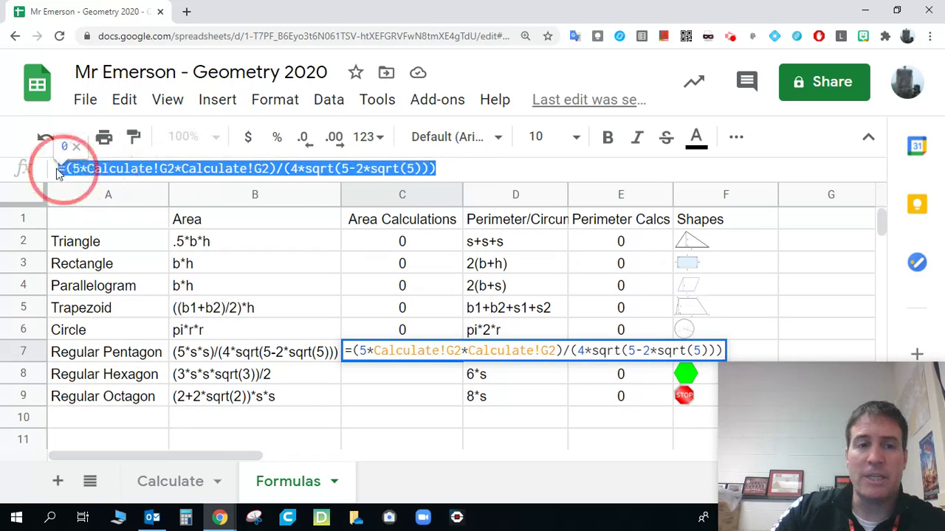
pyautogui.press('Return')
pyautogui.click(415, 352)
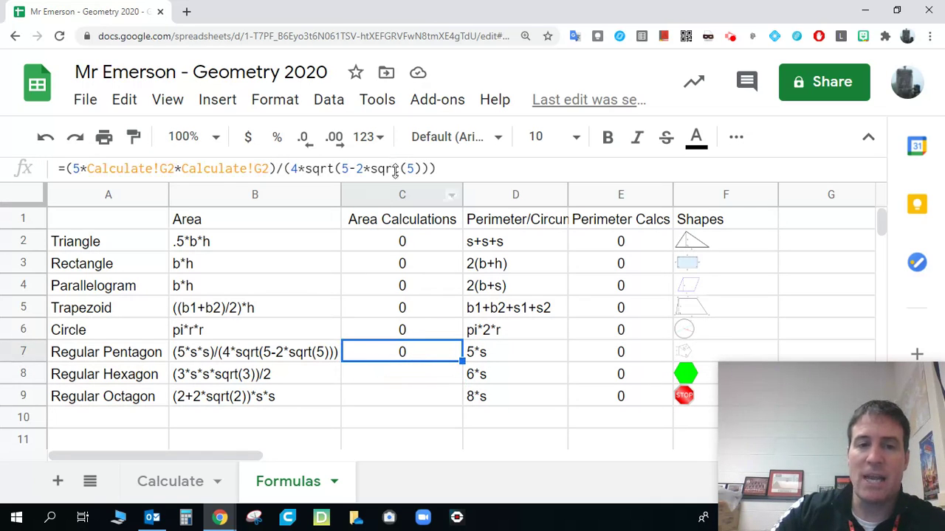